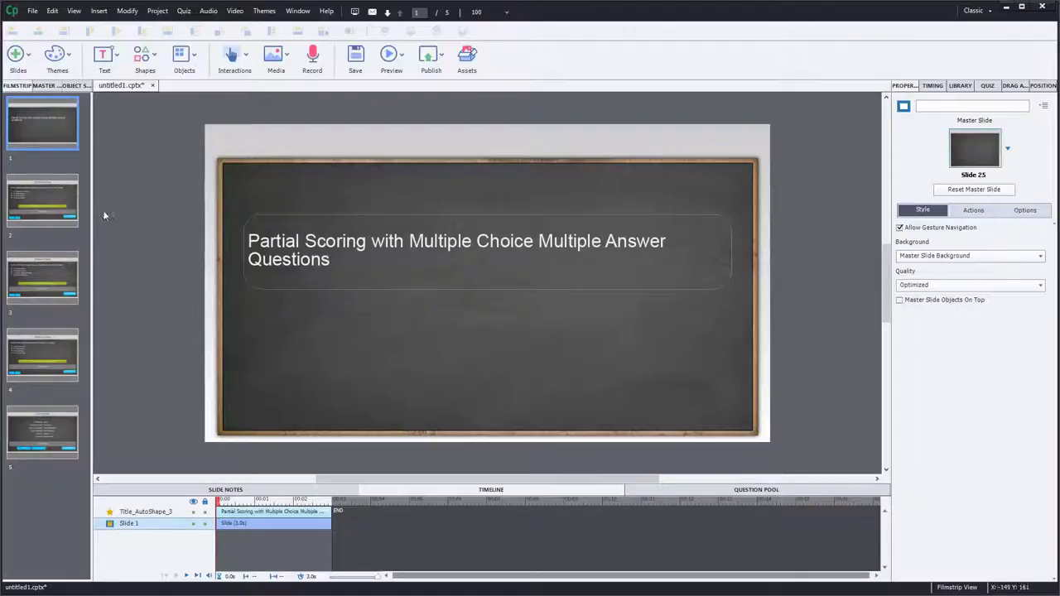
Step: Open slide 2 from the Filmstrip: the graded 10-point multiple-answer question
left_click(39, 207)
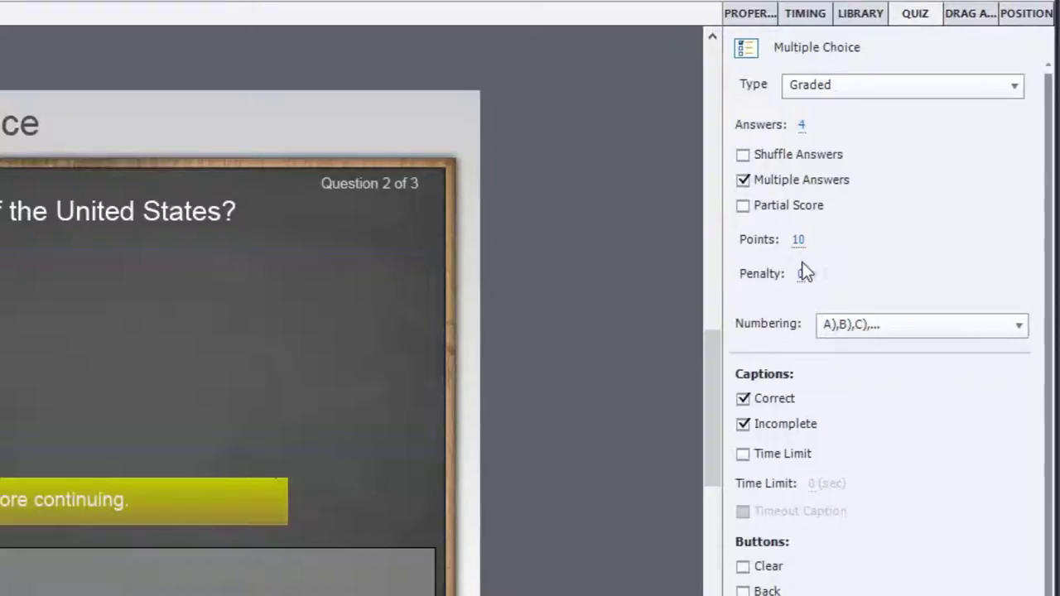
Step: Turn on Partial Score for question 2 and select the first answer's properties
left_click(742, 206)
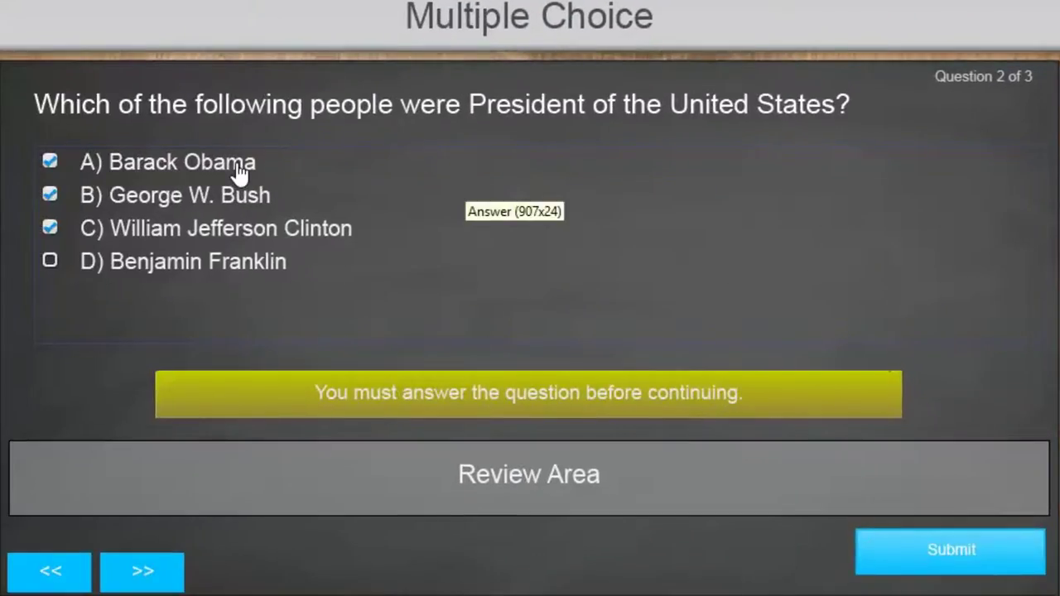
left_click(240, 173)
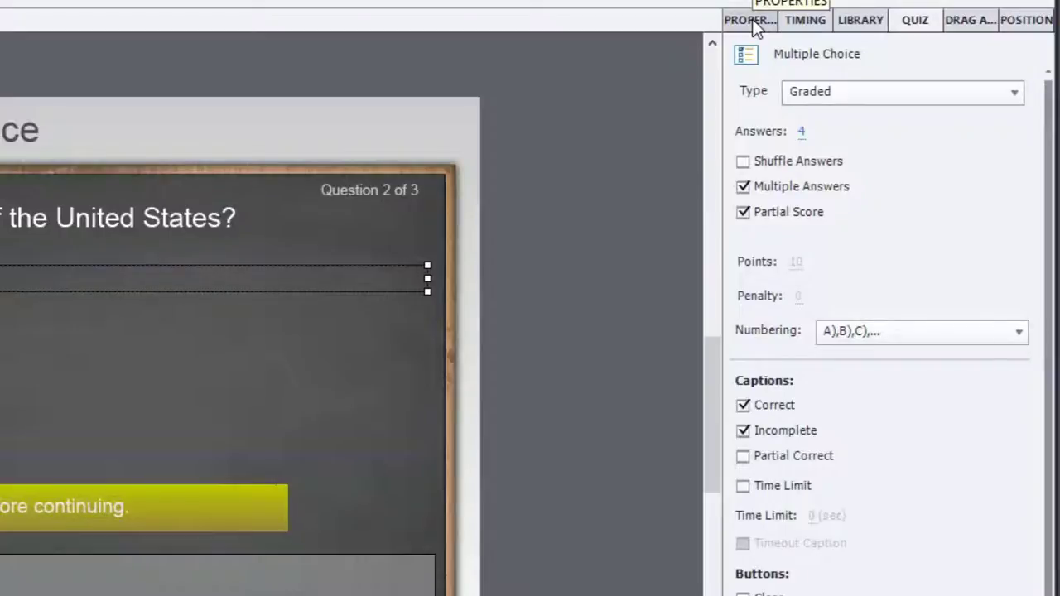
left_click(754, 24)
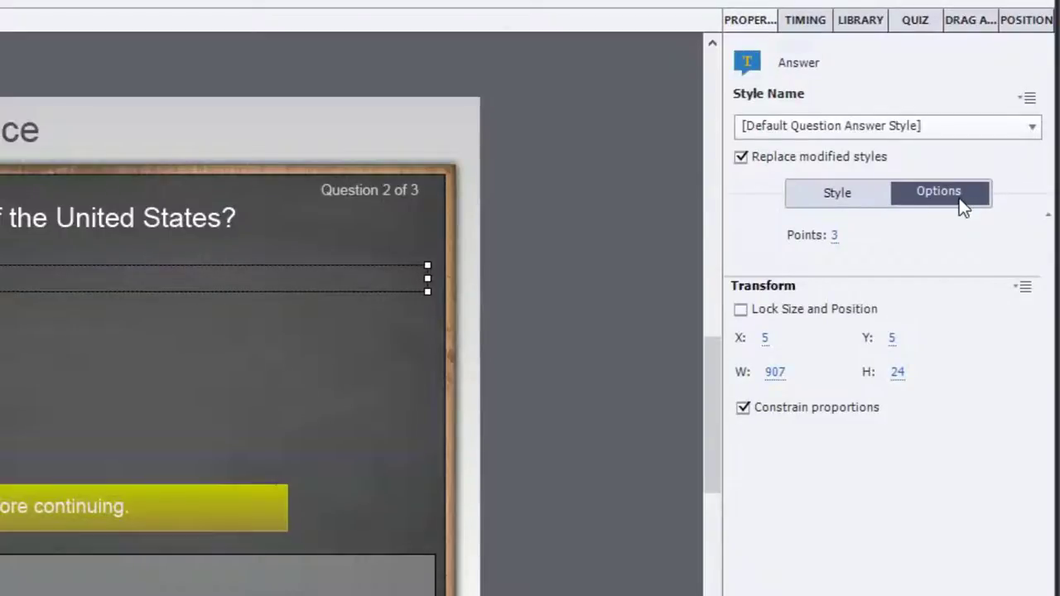
left_click(844, 193)
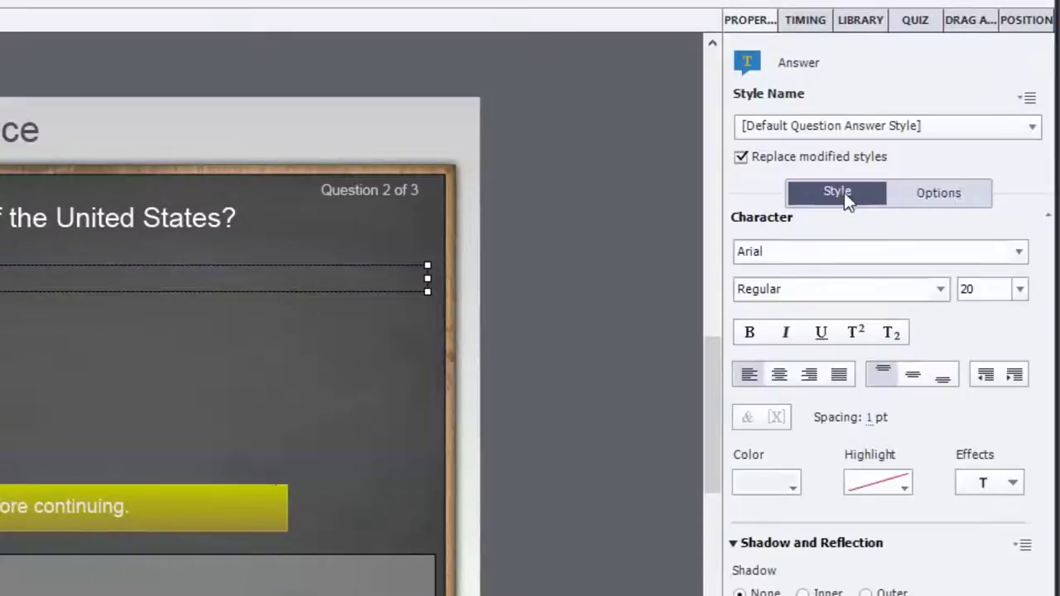
left_click(957, 188)
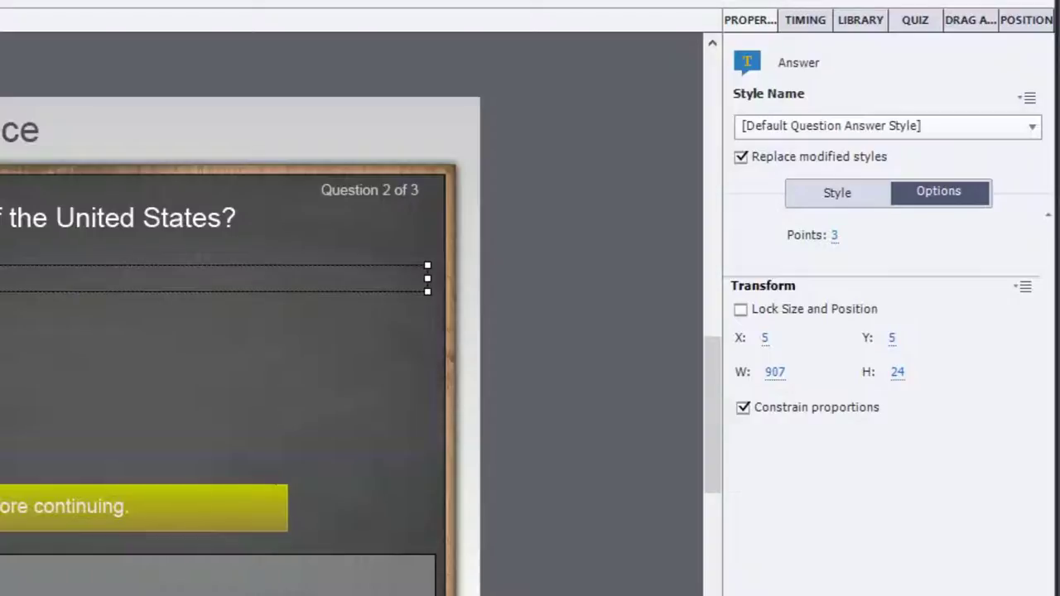
Step: Change the third answer's points from 4 to 3
key("shift+Down")
key("shift+Down")
key("shift+Down")
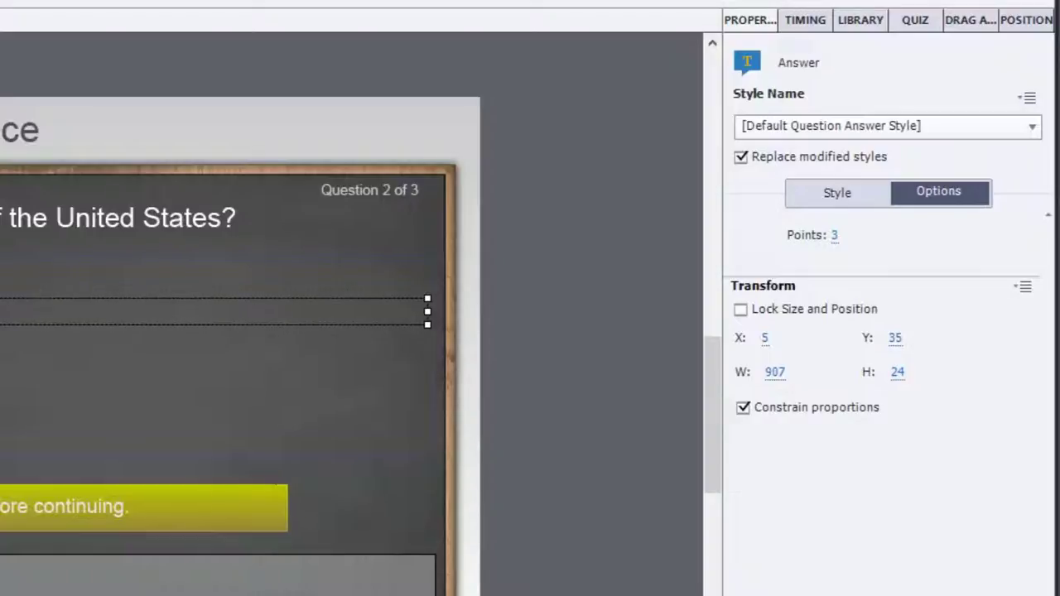
key("shift+Down")
key("shift+Down")
key("shift+Down")
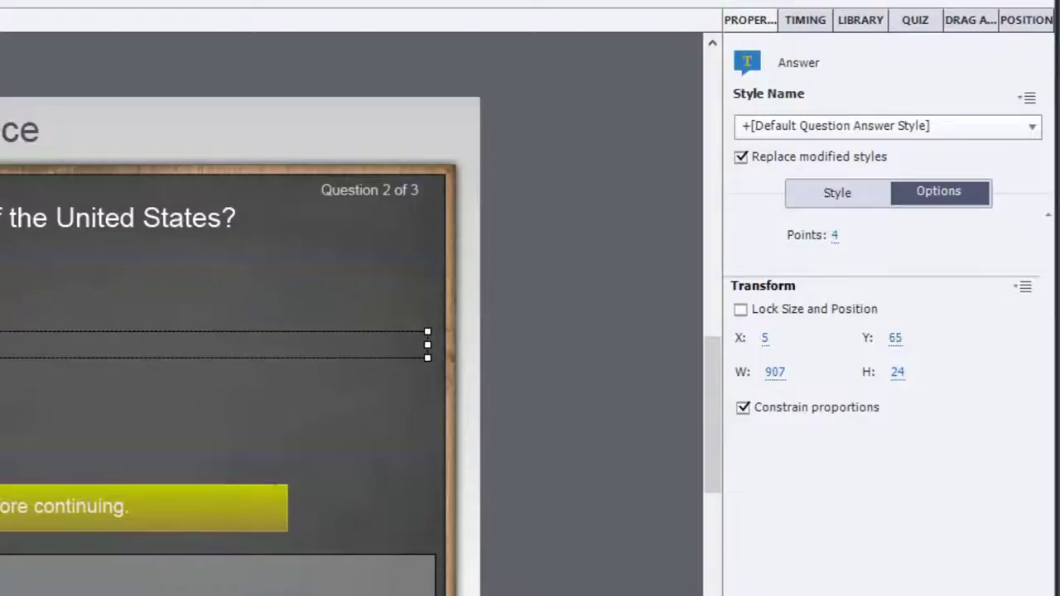
left_click(835, 235)
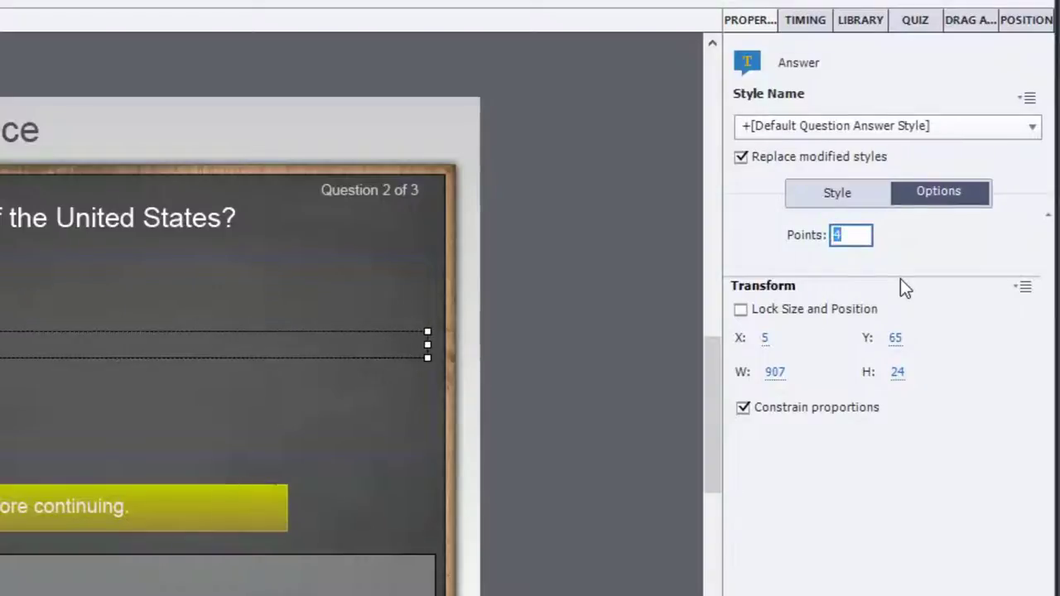
type("3")
key("Return")
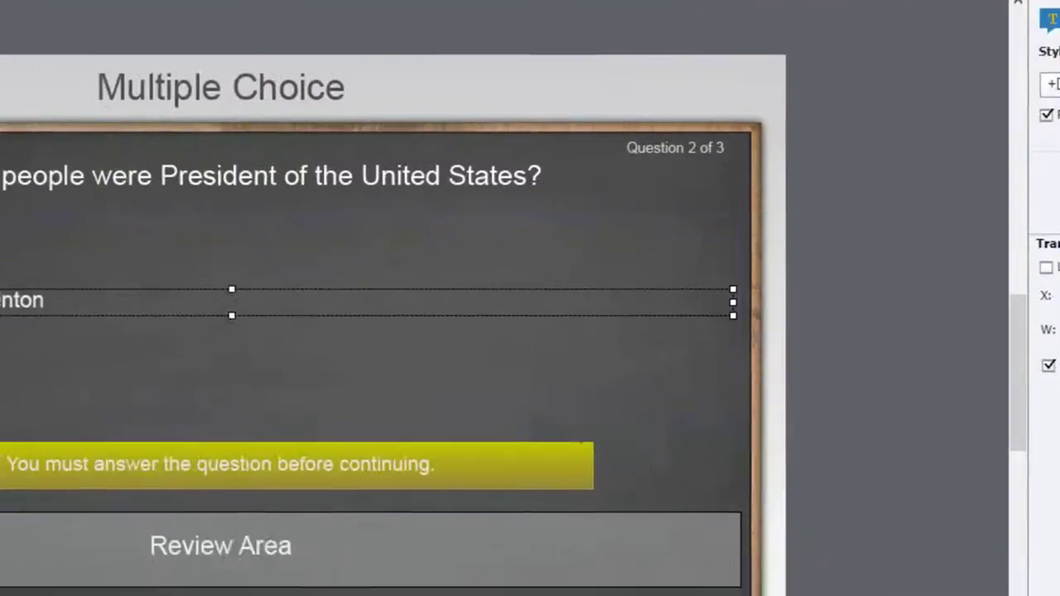
left_click(267, 298)
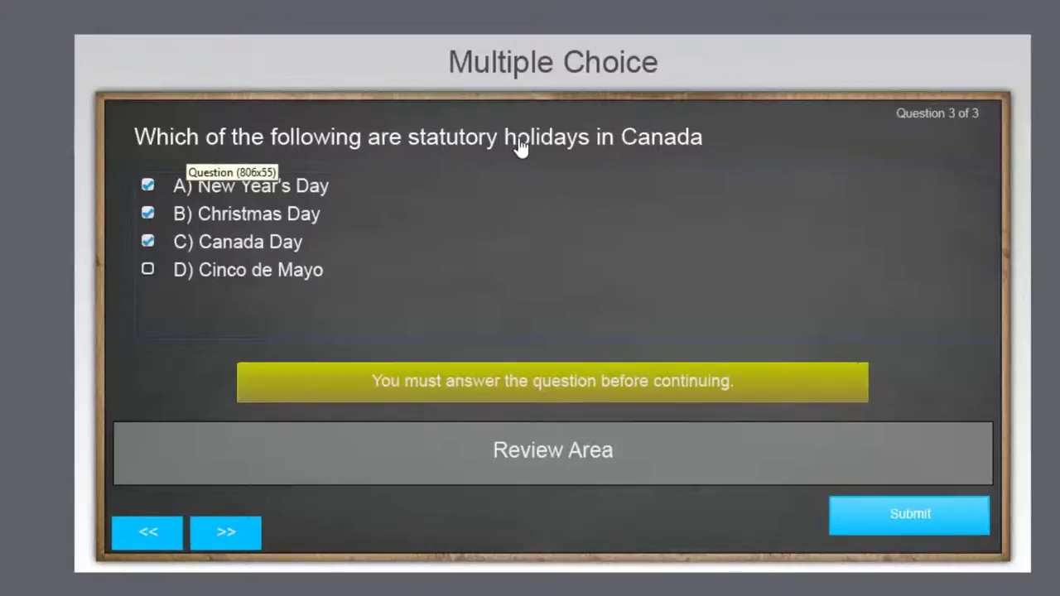
Step: Add a question mark after 'Canada' in question 3's wording
left_click(704, 139)
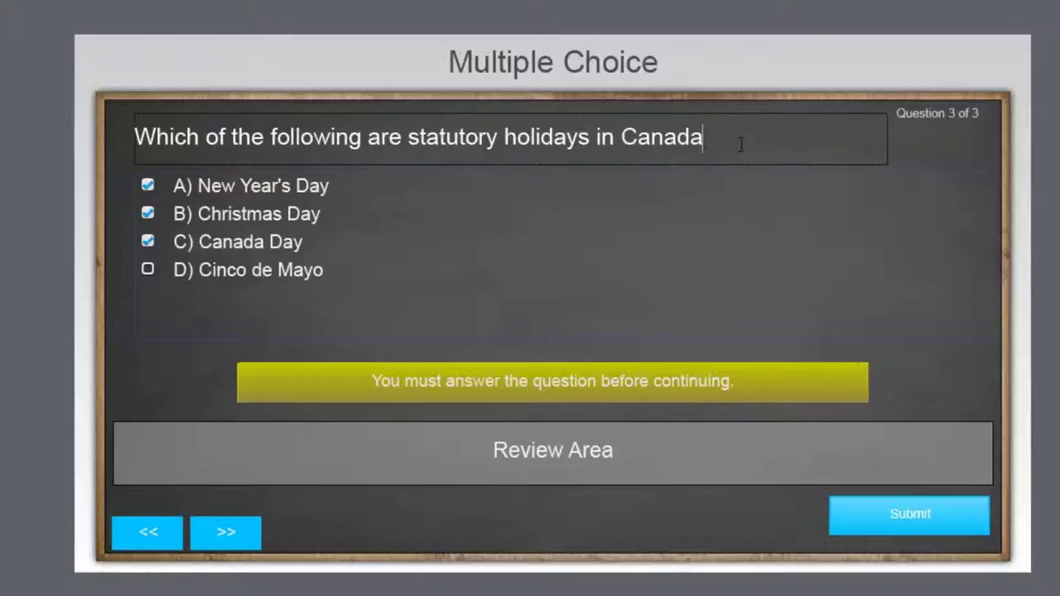
type("?")
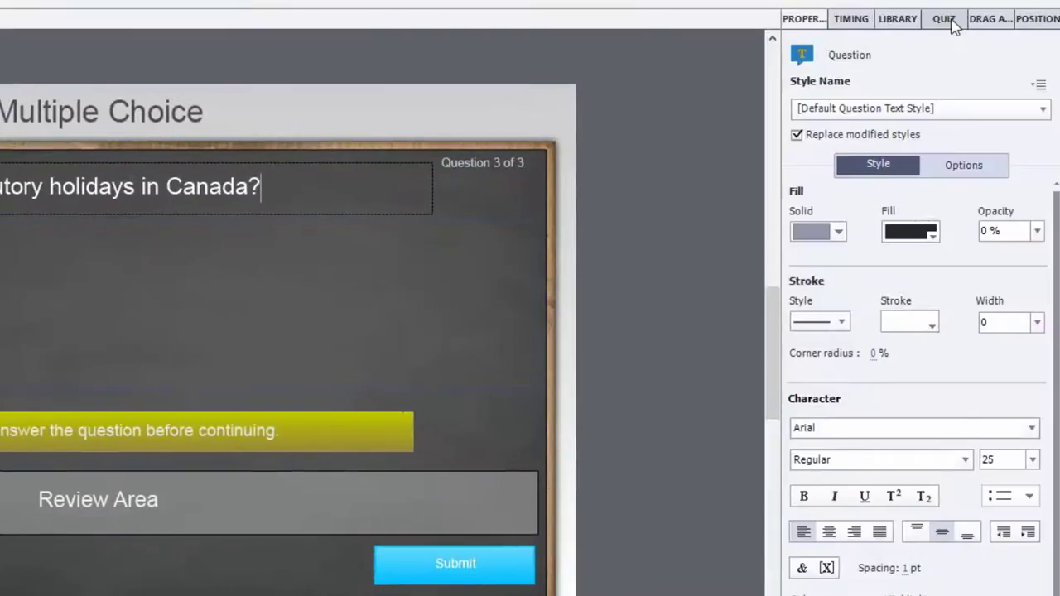
left_click(944, 19)
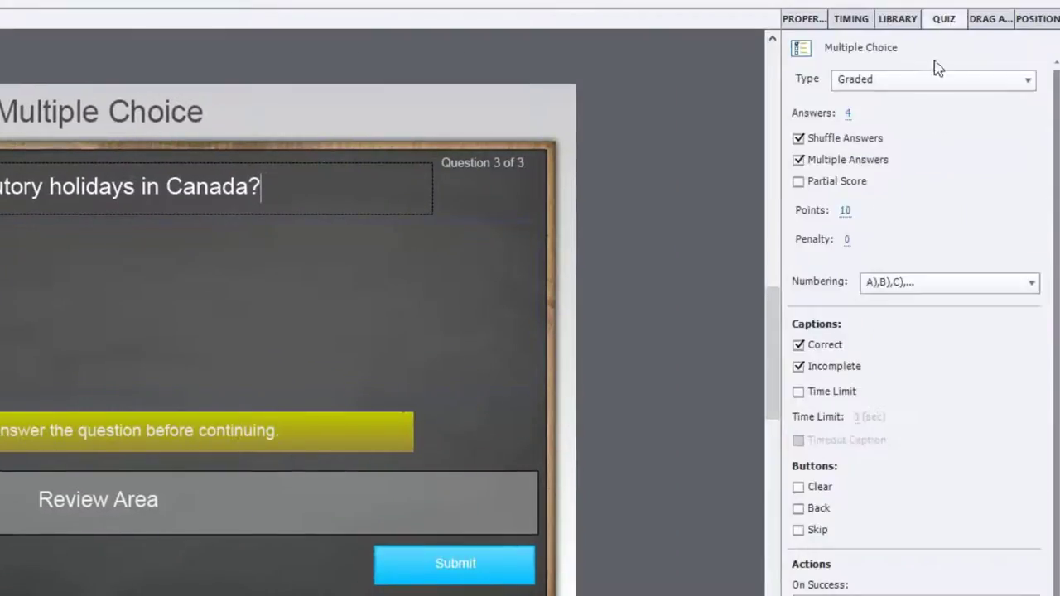
Step: Enable partial scoring on question 3 and set the Cinco de Mayo answer to -3 points
left_click(825, 185)
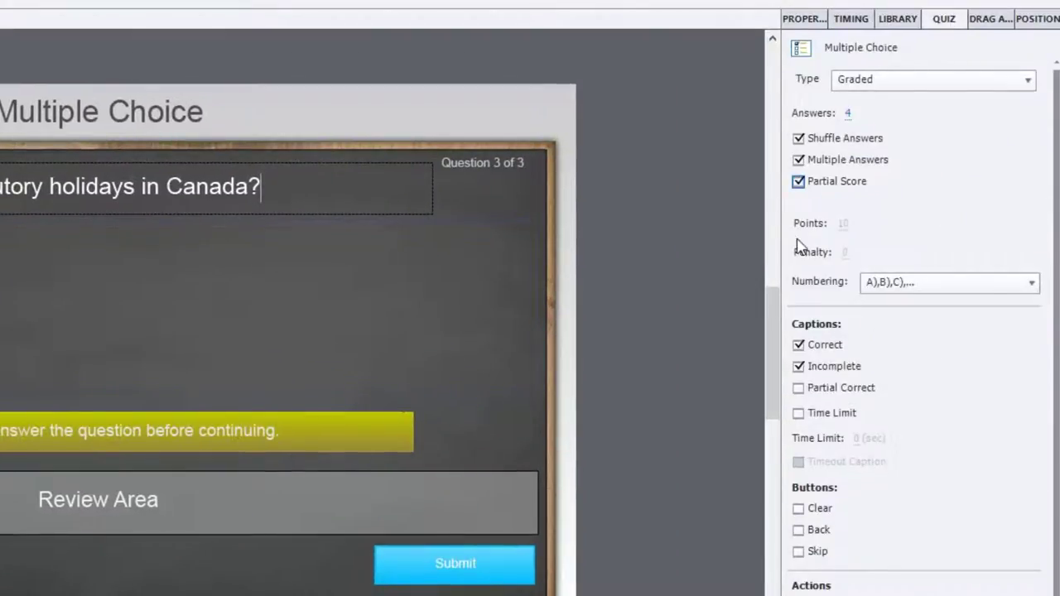
left_click(805, 19)
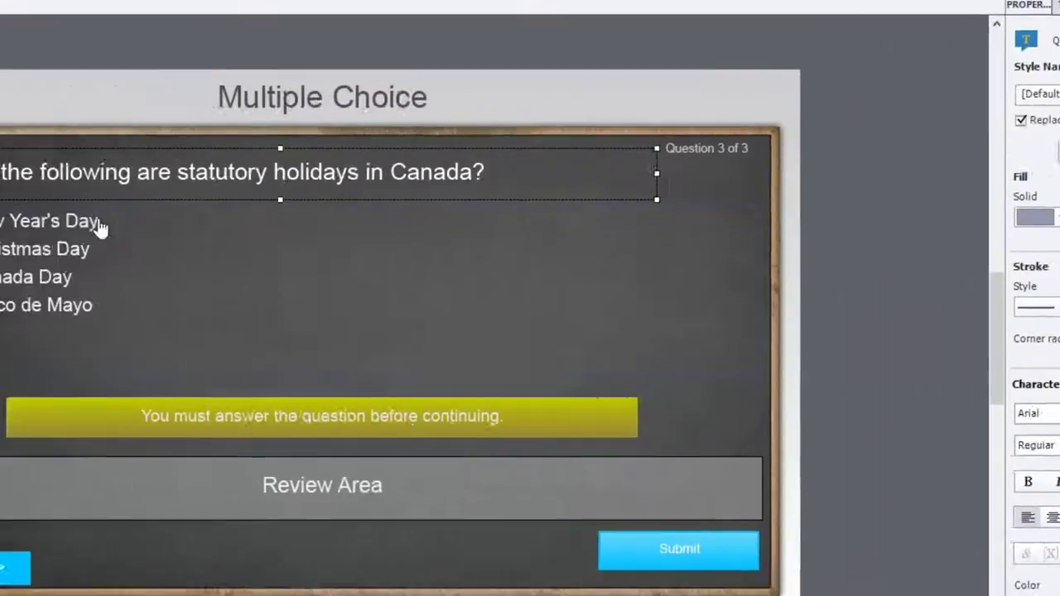
left_click(93, 222)
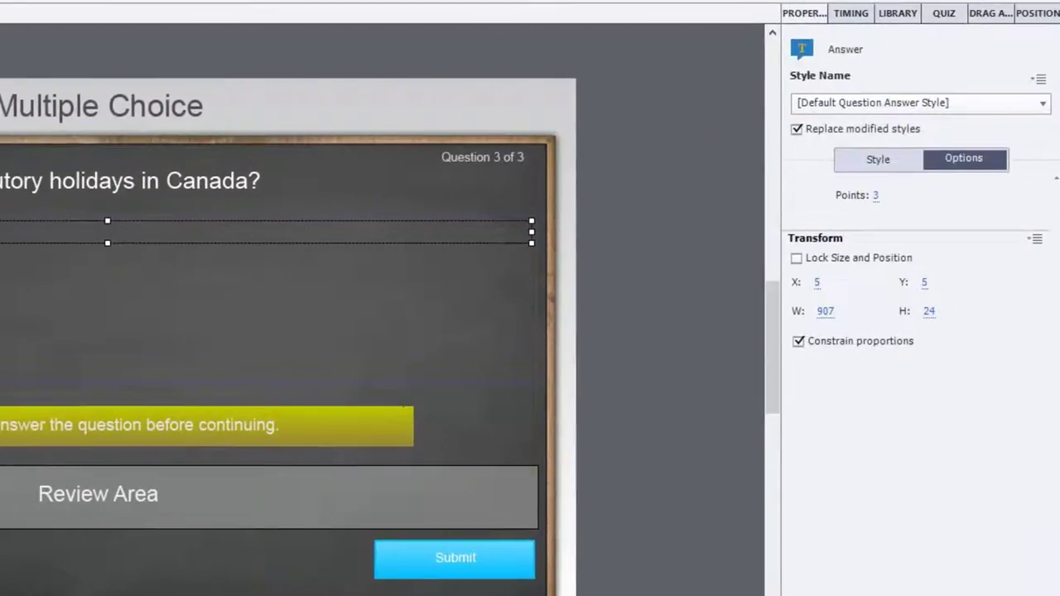
key("shift+Down")
key("shift+Down")
key("shift+Down")
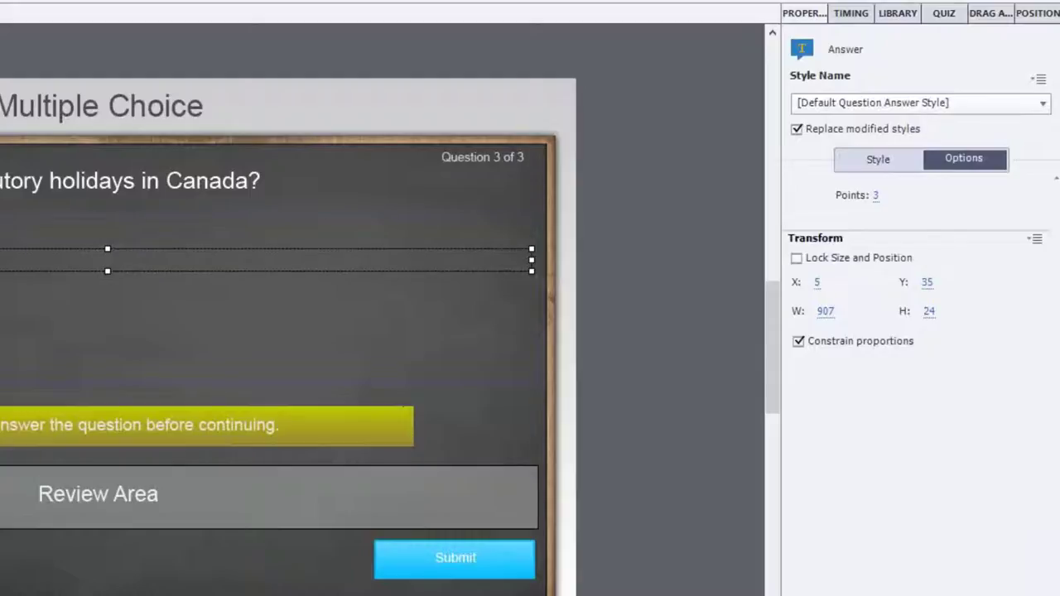
key("shift+Down")
key("shift+Down")
key("shift+Down")
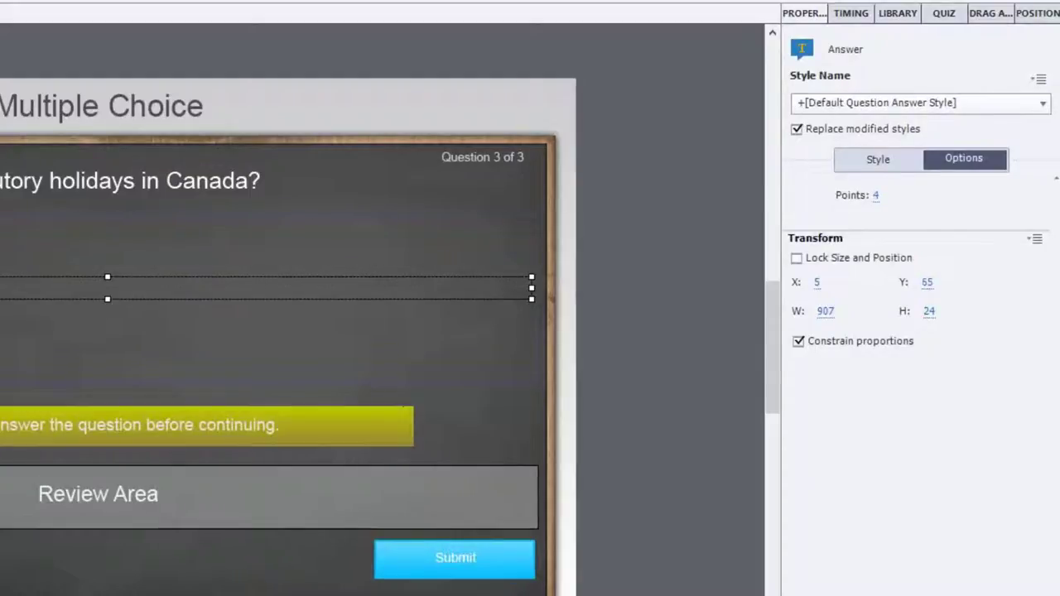
left_click(876, 196)
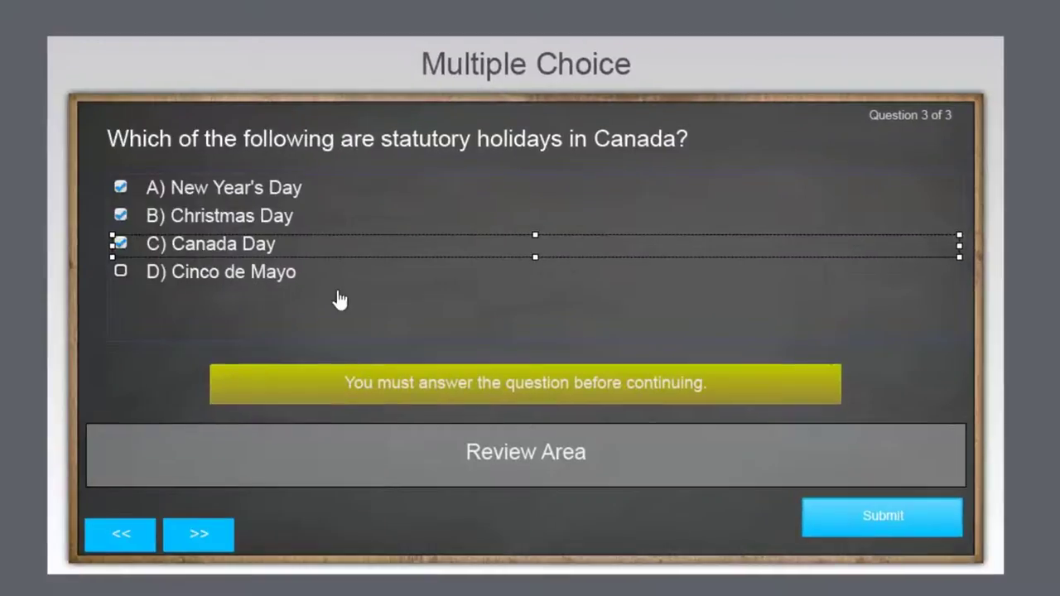
left_click(269, 283)
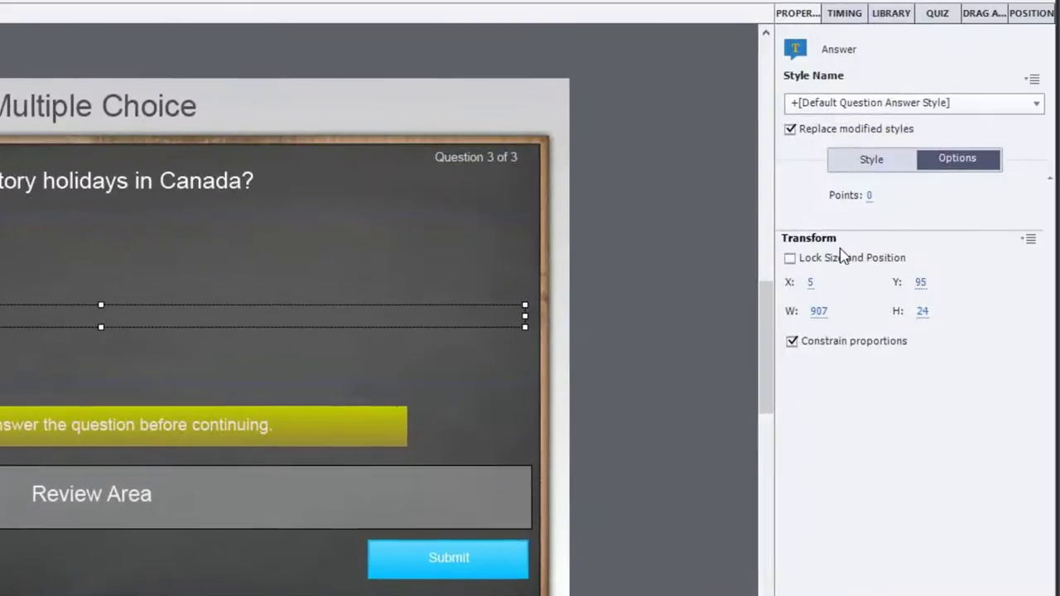
left_click(1015, 180)
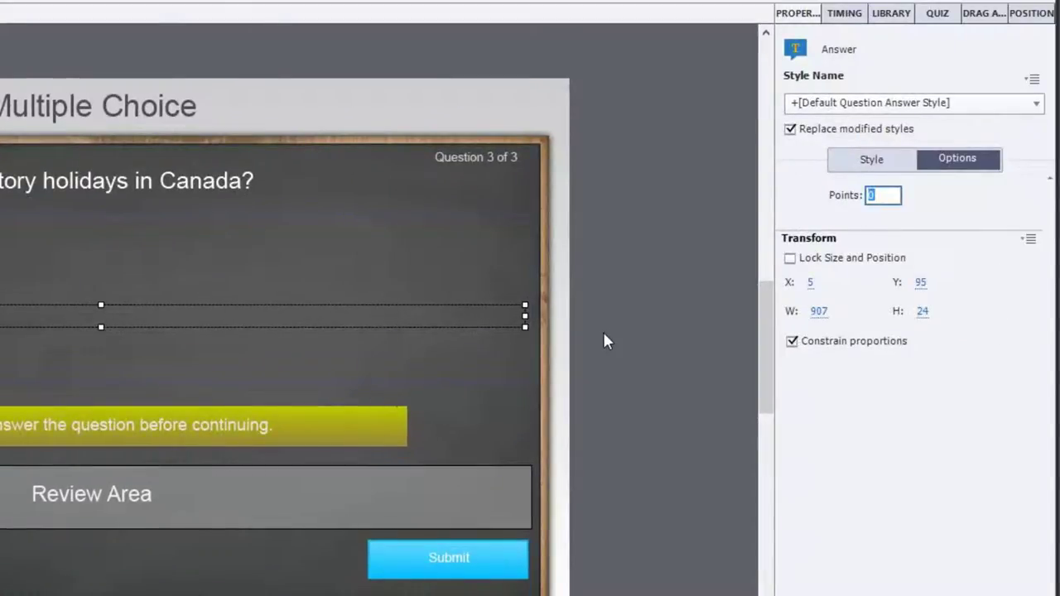
type("-3")
Step: Preview the whole project in a browser, starting from the protective equipment question
left_click(631, 393)
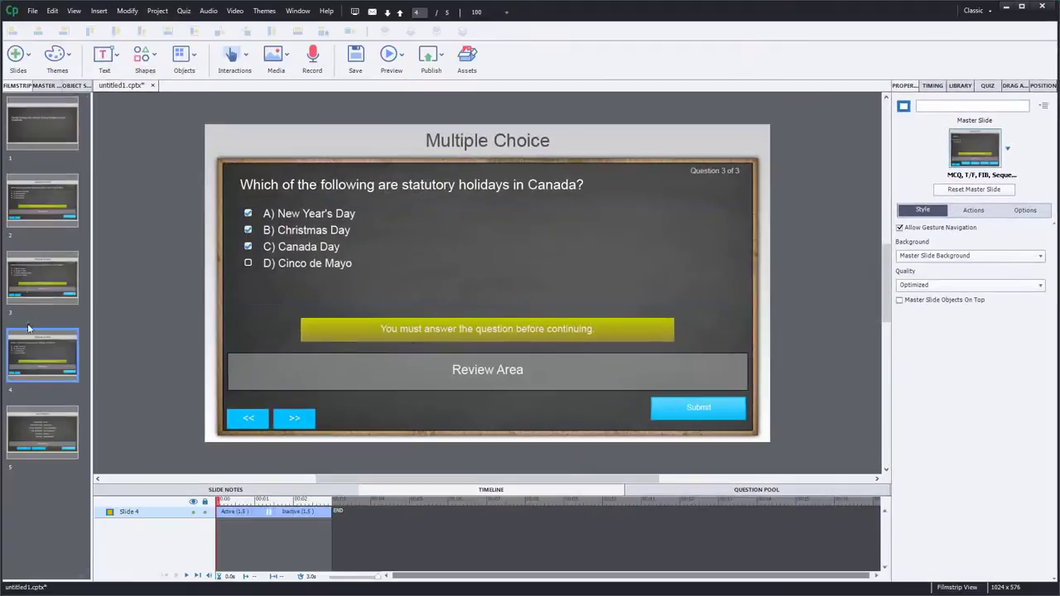
left_click(26, 286)
left_click(46, 199)
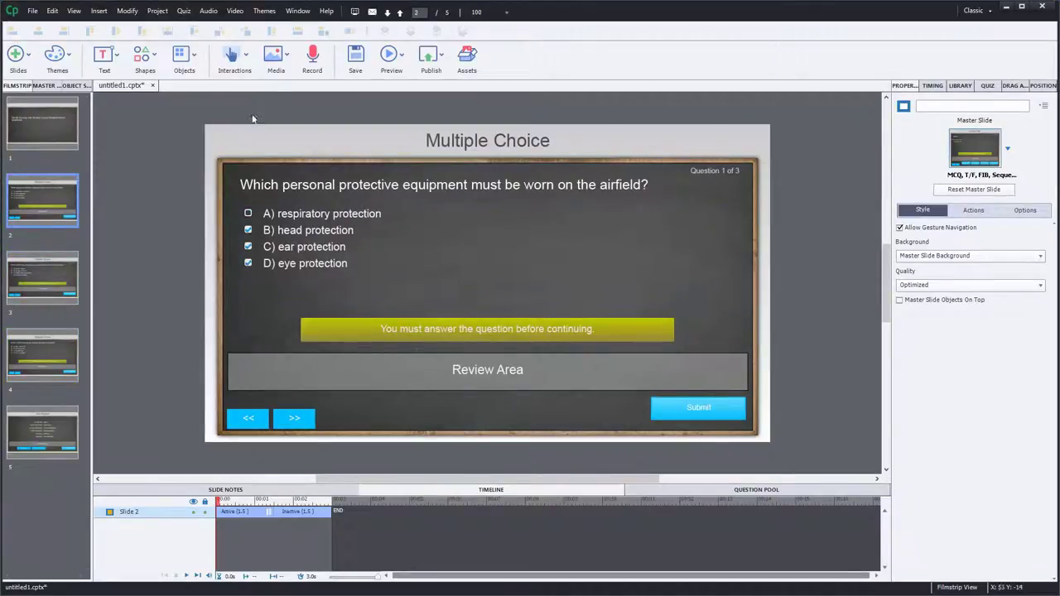
left_click(396, 56)
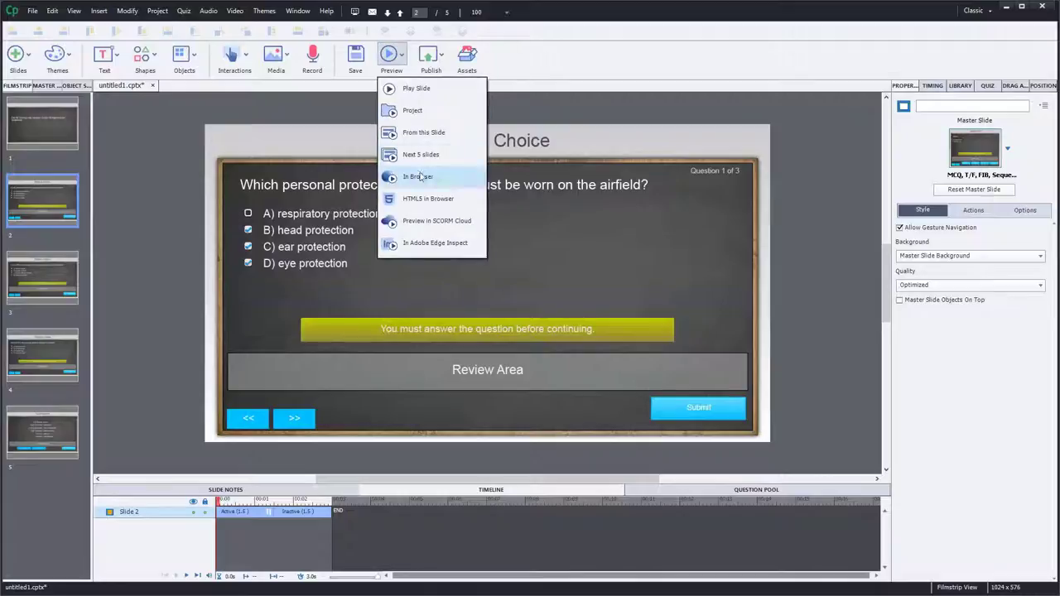
left_click(422, 112)
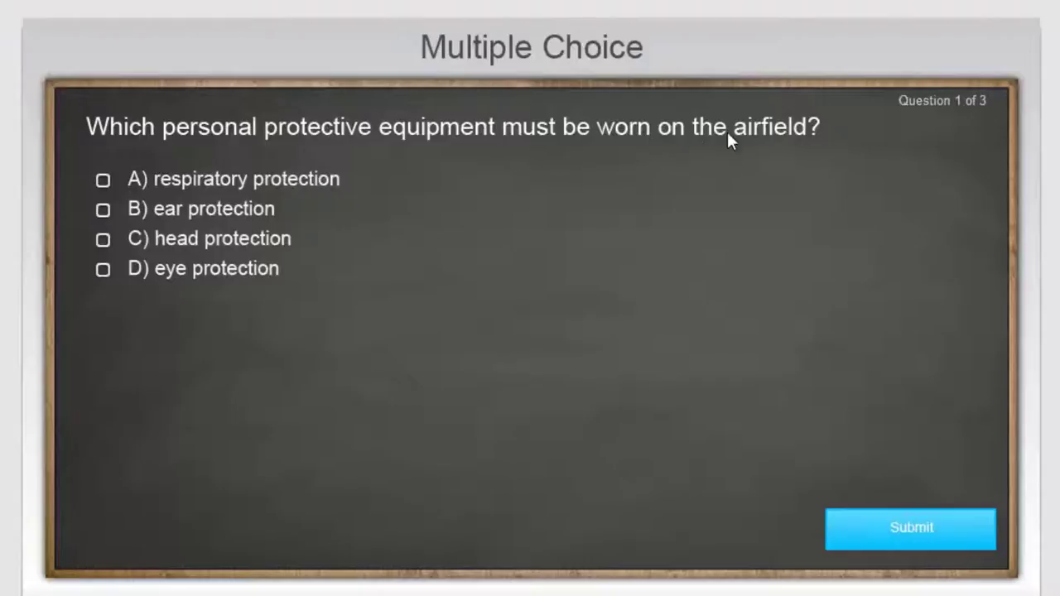
Step: Answer question 1 with respiratory, head and eye protection, then submit
left_click(275, 192)
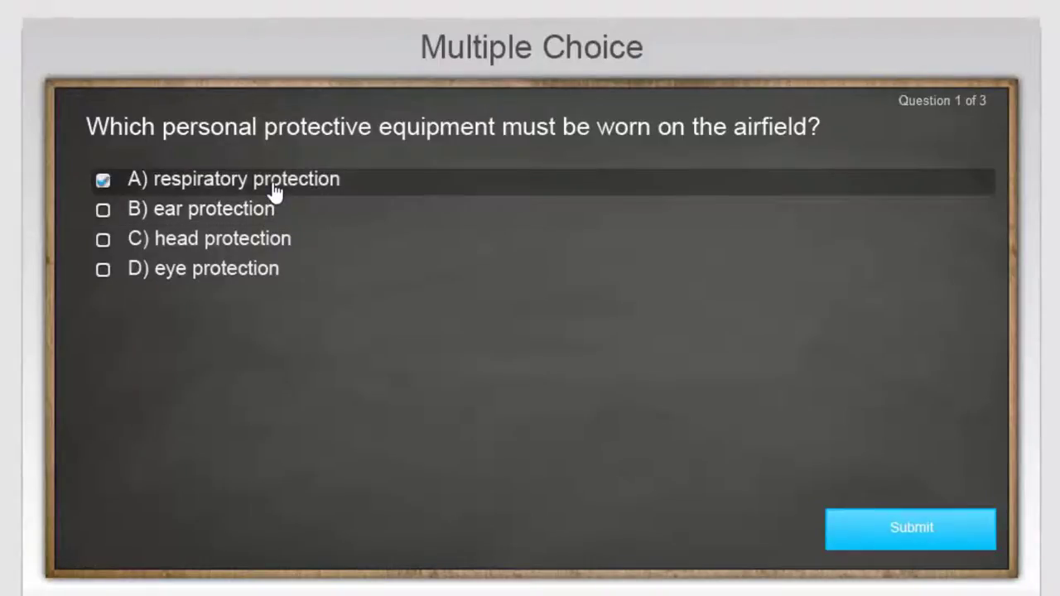
left_click(263, 248)
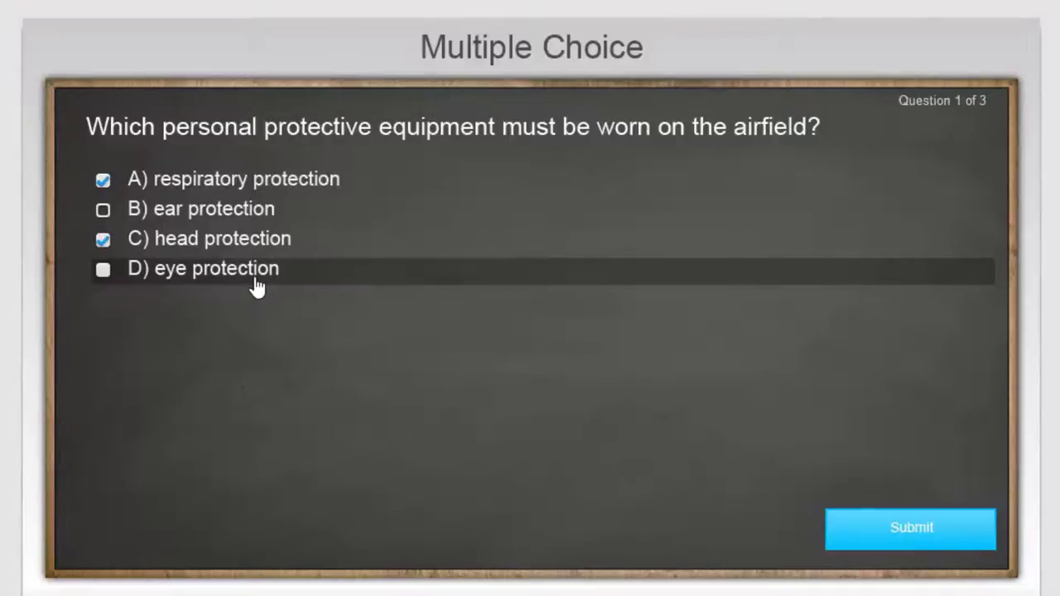
left_click(257, 286)
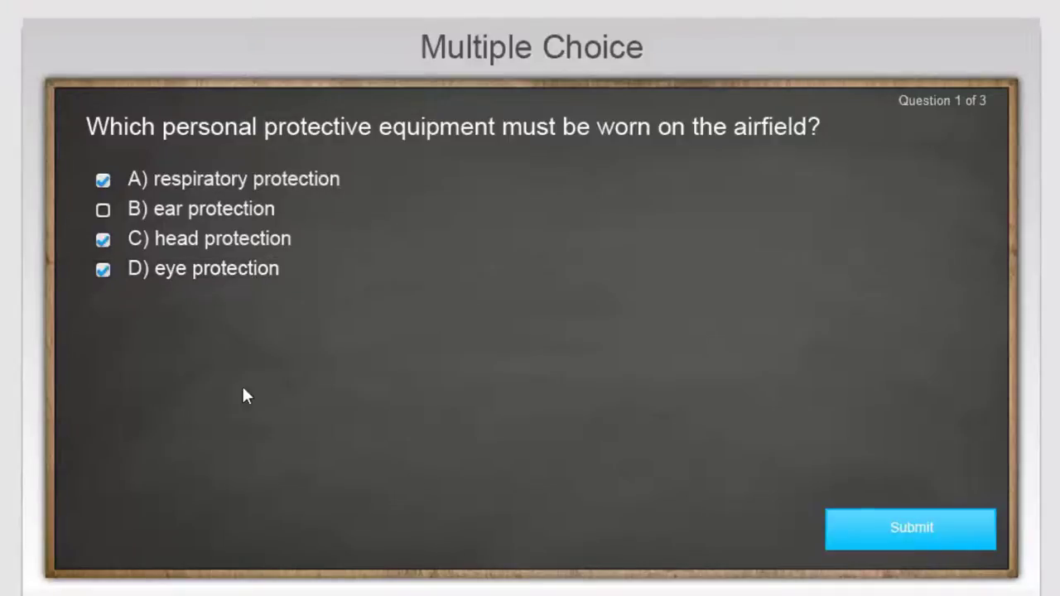
left_click(911, 534)
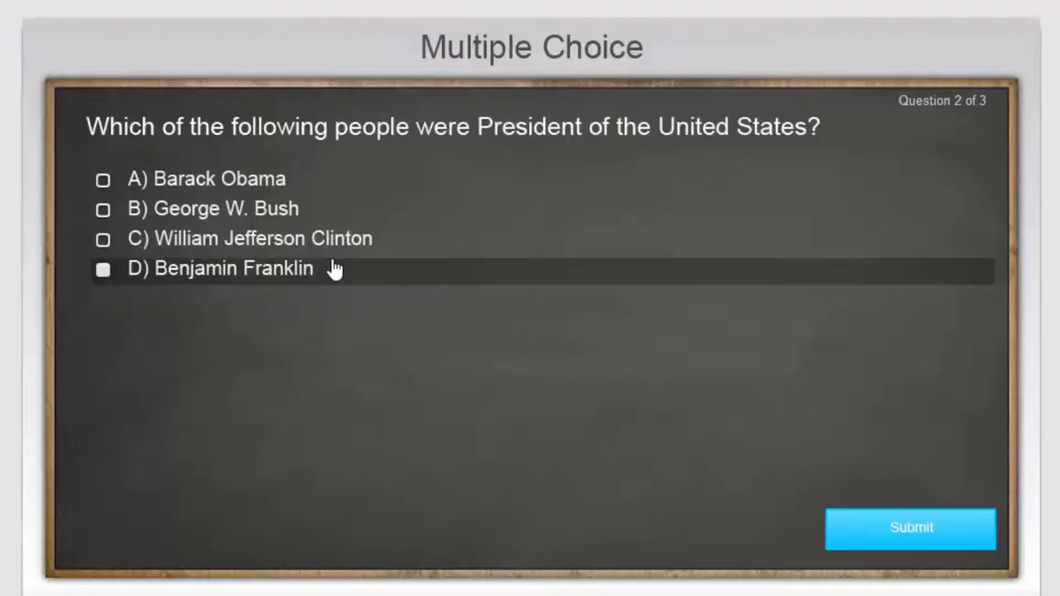
Step: Answer question 2 with Bush, Obama and Benjamin Franklin, then submit
left_click(217, 217)
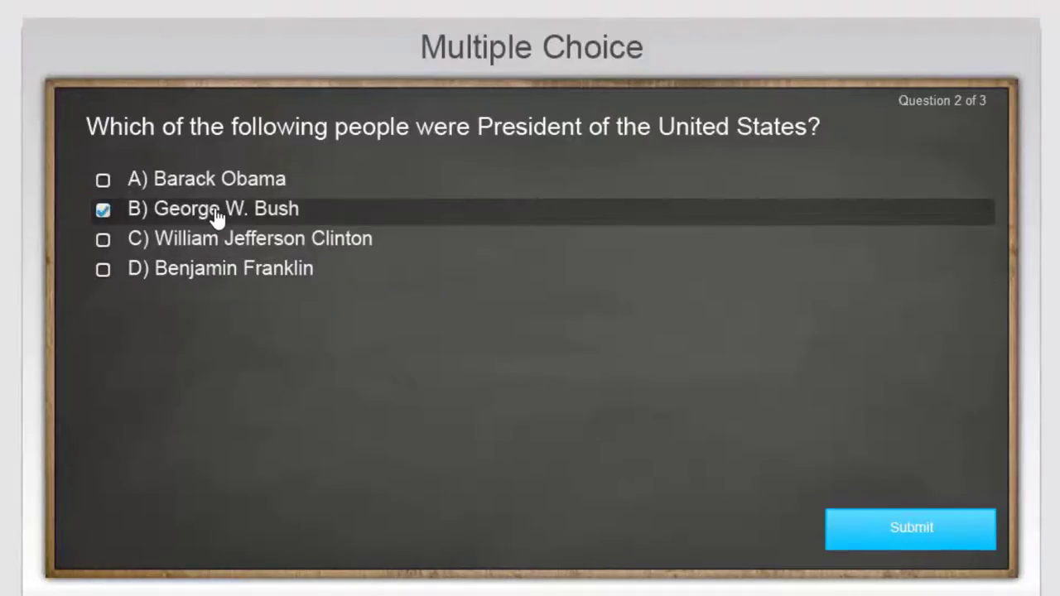
left_click(238, 186)
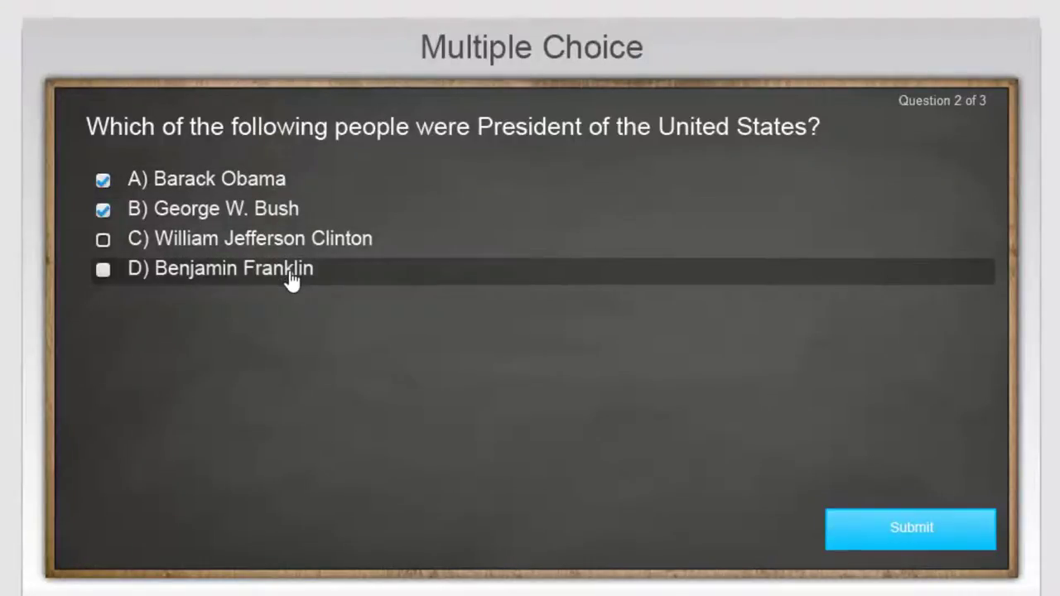
left_click(248, 276)
left_click(923, 527)
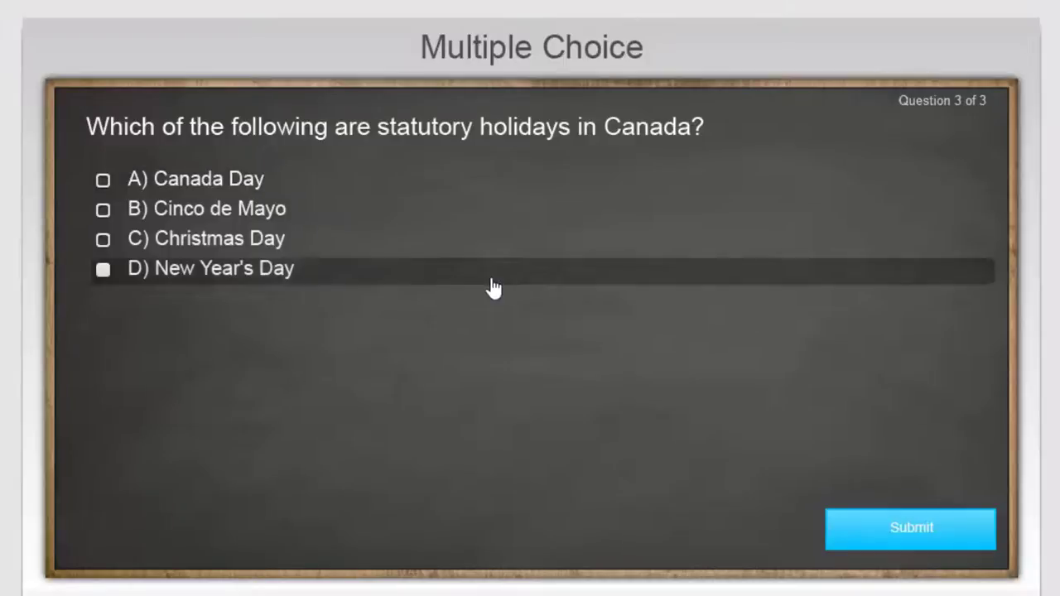
Step: Tick Canada Day, Cinco de Mayo, Christmas and New Year's Day, then submit question 3
left_click(197, 182)
left_click(201, 214)
left_click(201, 240)
left_click(196, 272)
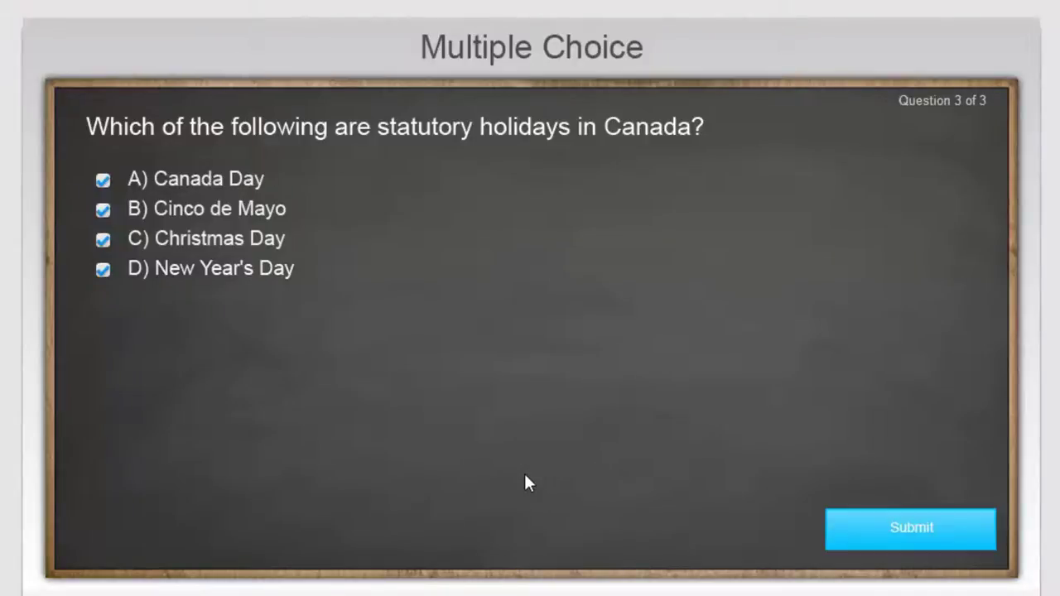
left_click(915, 535)
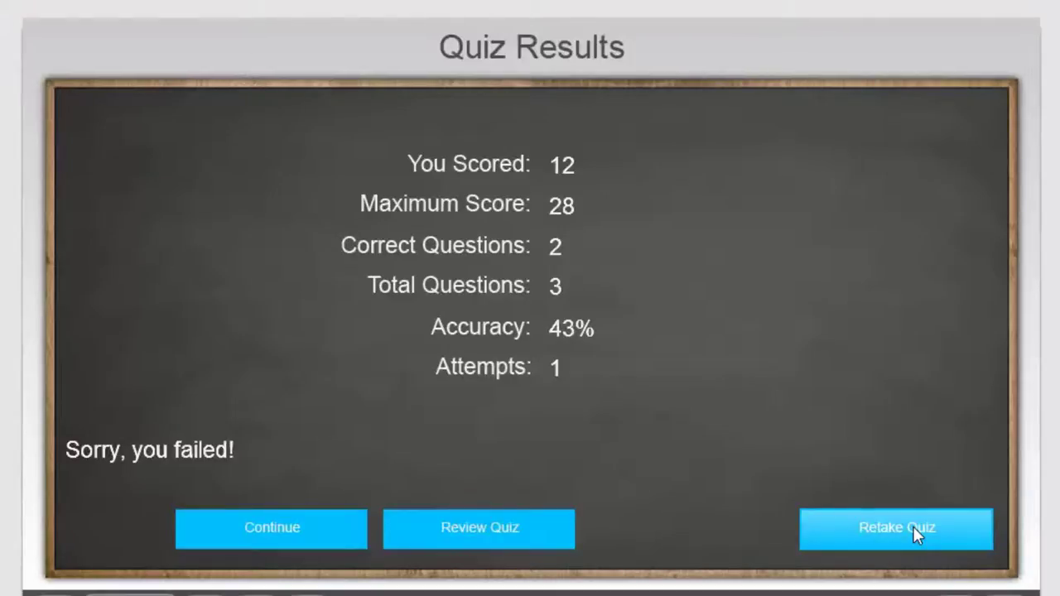
Step: Open Review Quiz from the results slide to see question 1's marked answers
left_click(501, 537)
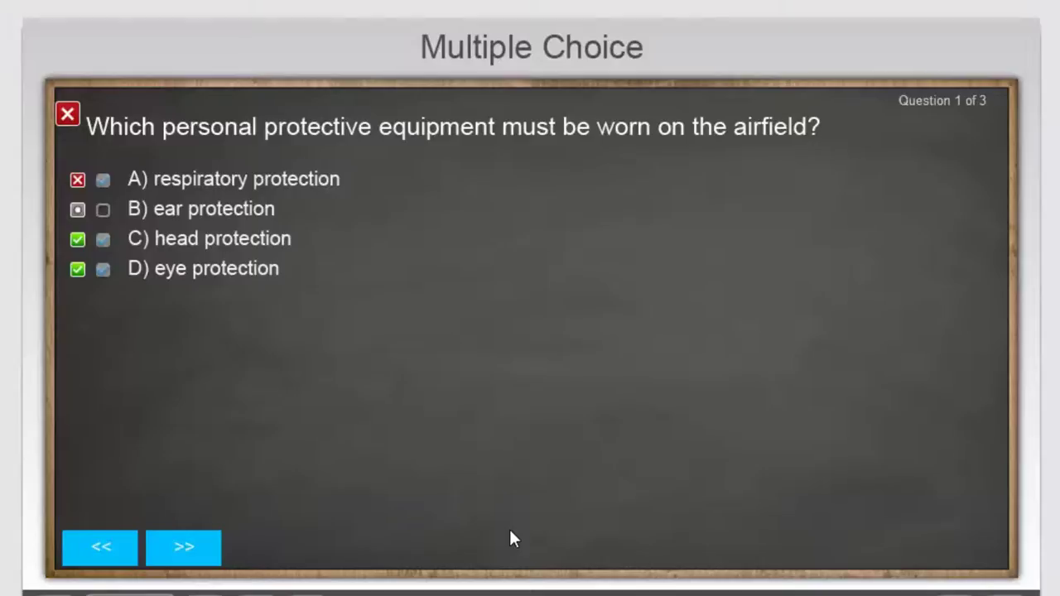
Step: Advance the review through question 2 to question 3's marked holiday answers
left_click(200, 554)
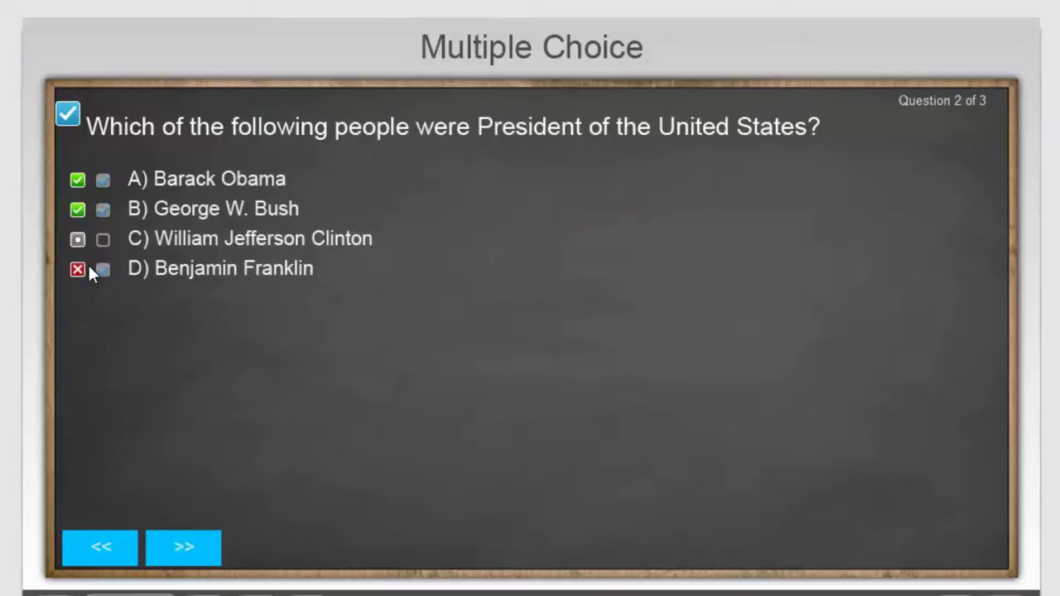
left_click(194, 551)
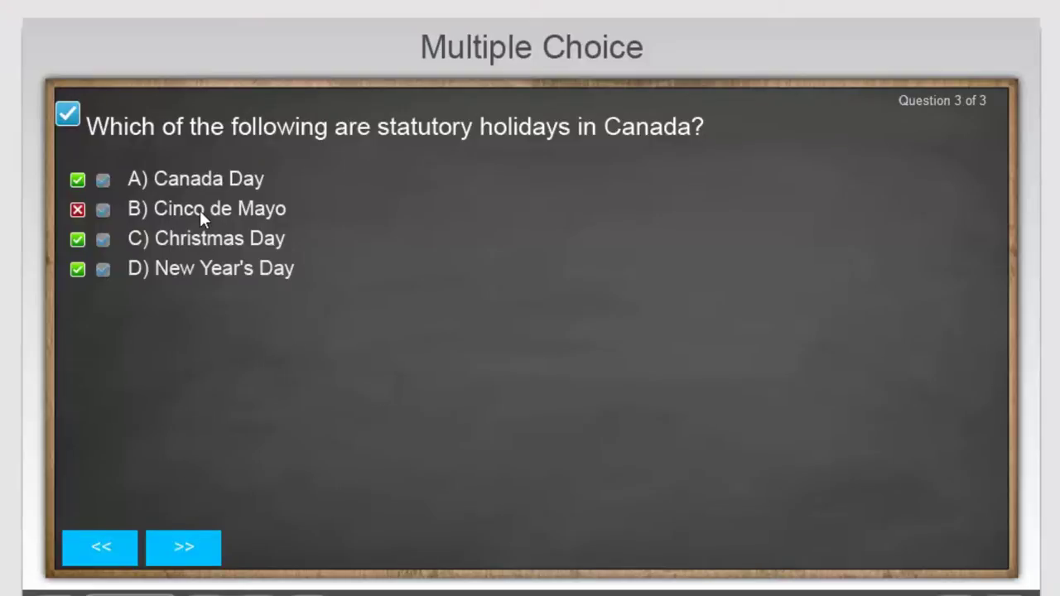
Step: Step past question 3's review back to Quiz Results showing 12 of 28
left_click(201, 551)
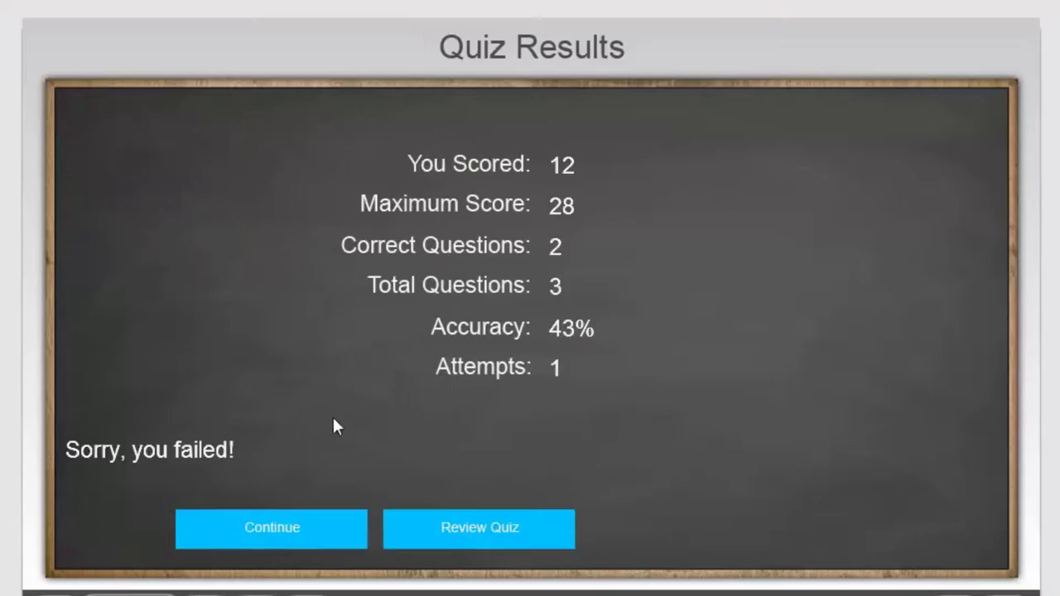